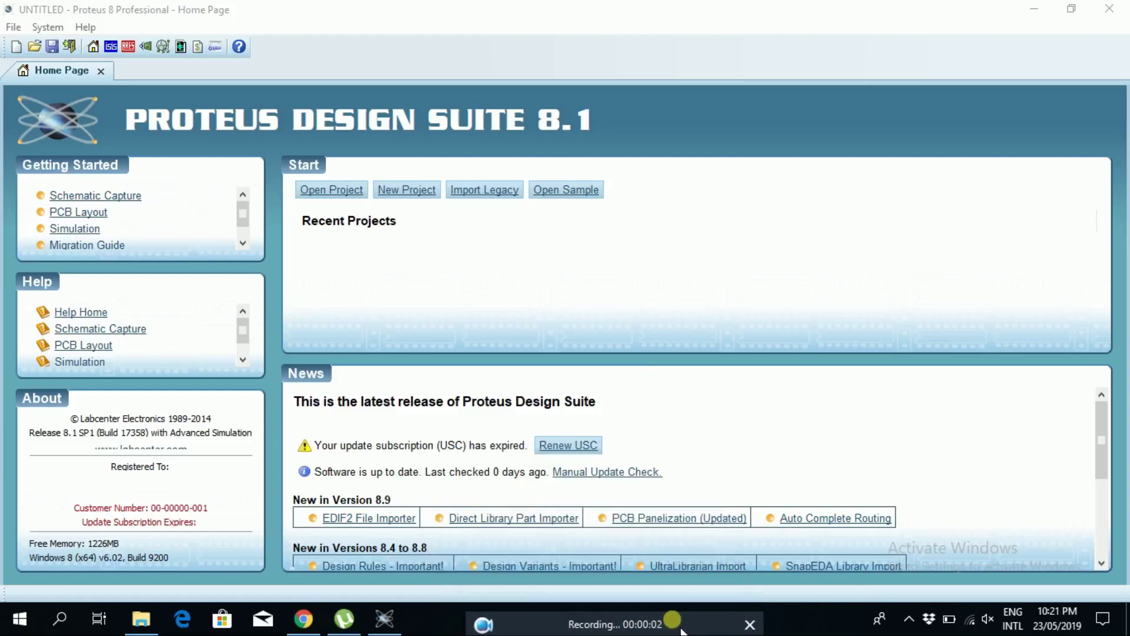
# Open a blank schematic in the ISIS schematic capture editor
pyautogui.click(119, 56)
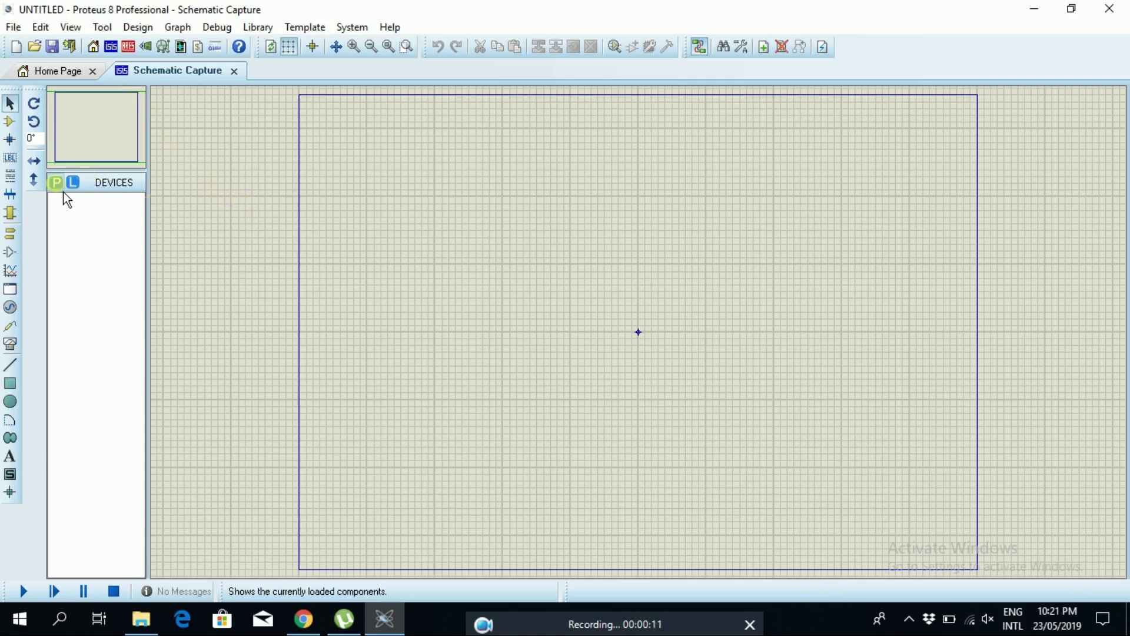
# Find the CELL part under 'battery', place it as BAT1, and zoom in on it
pyautogui.click(61, 187)
pyautogui.write('battery')
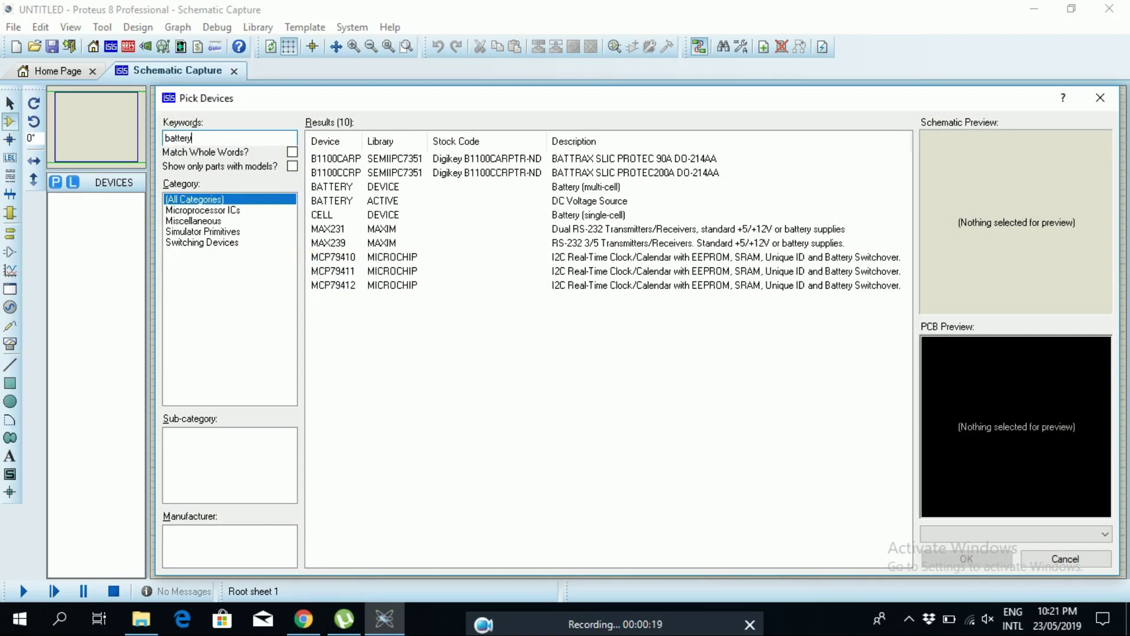
pyautogui.click(387, 187)
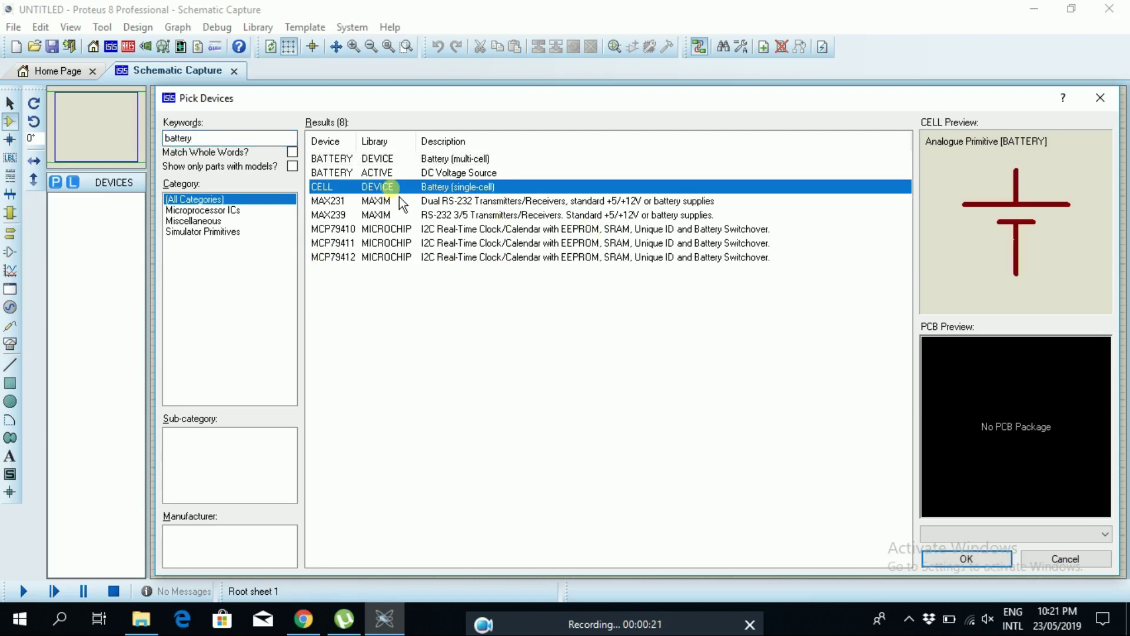
pyautogui.click(958, 563)
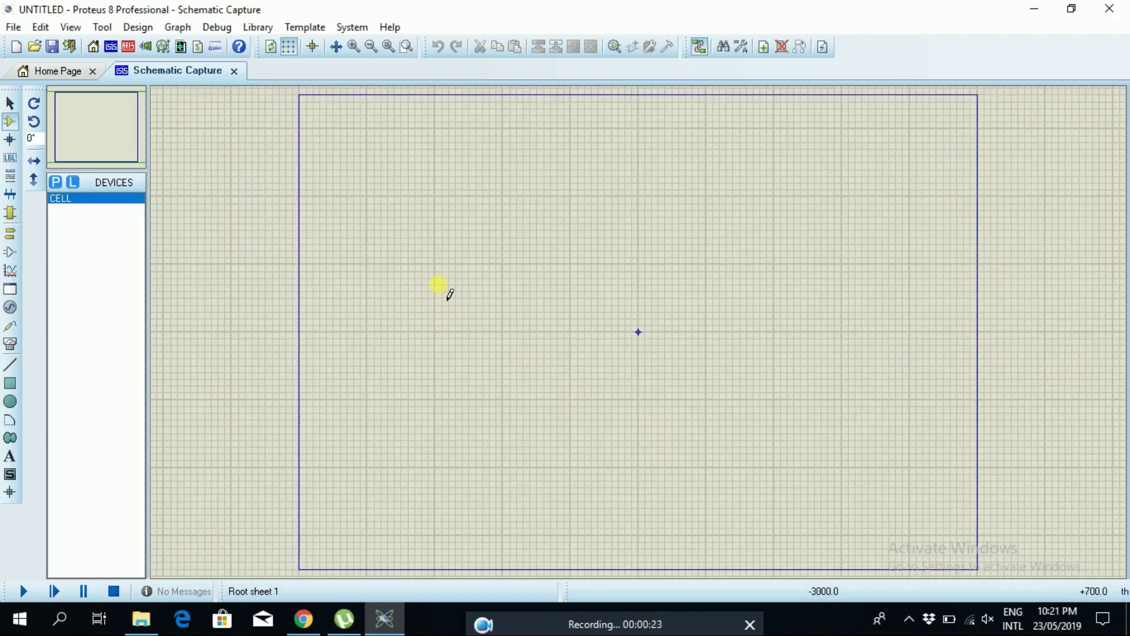
pyautogui.click(437, 261)
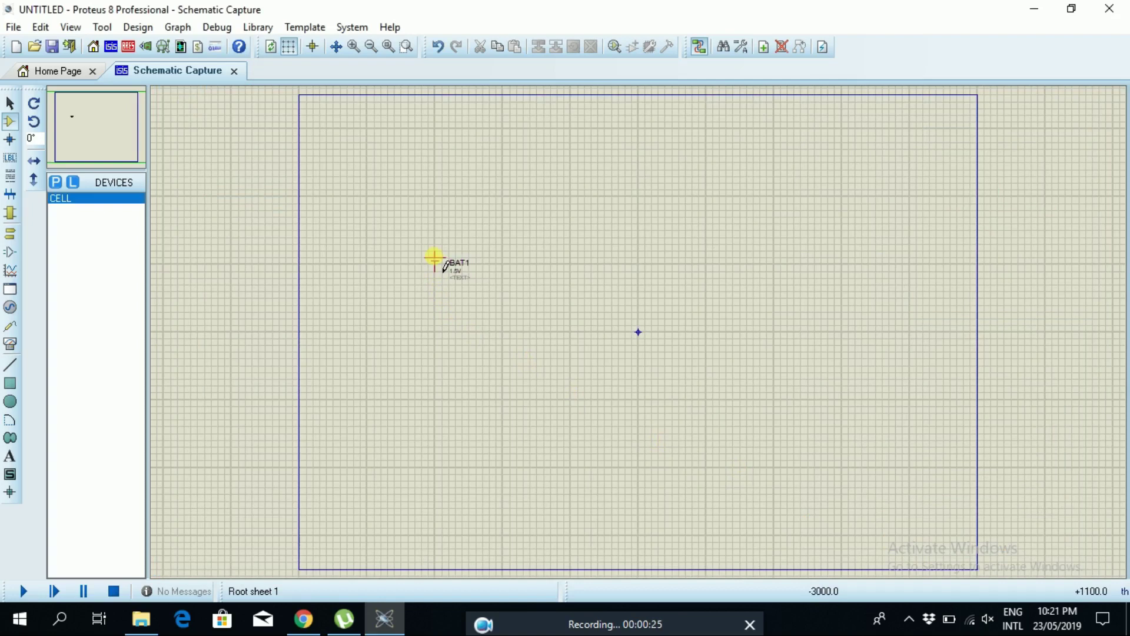
pyautogui.click(354, 47)
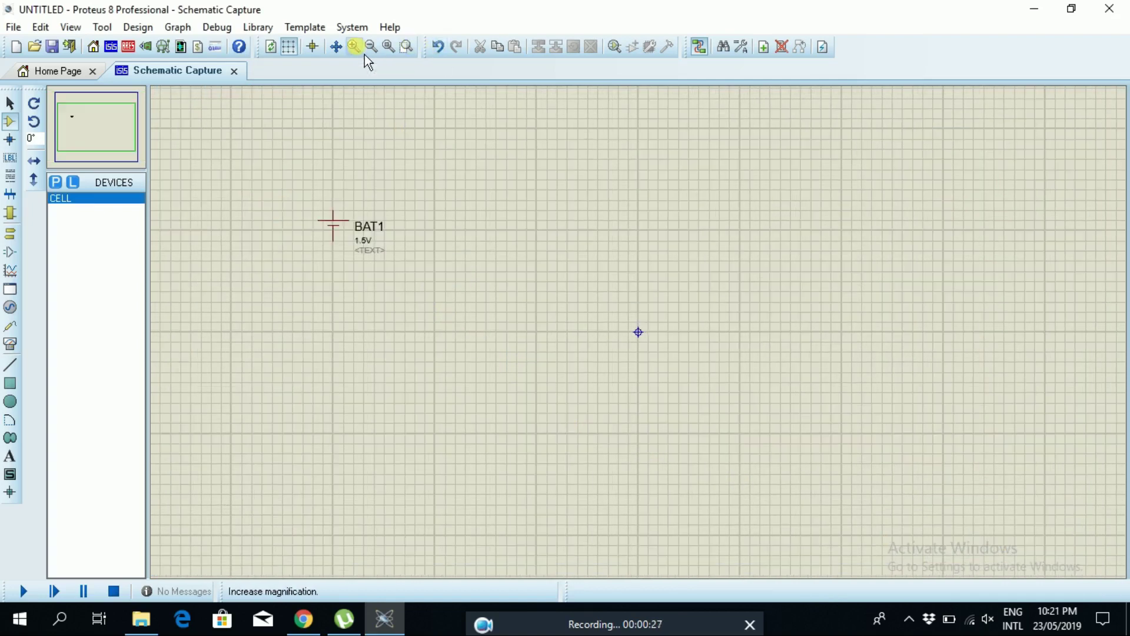
pyautogui.click(102, 137)
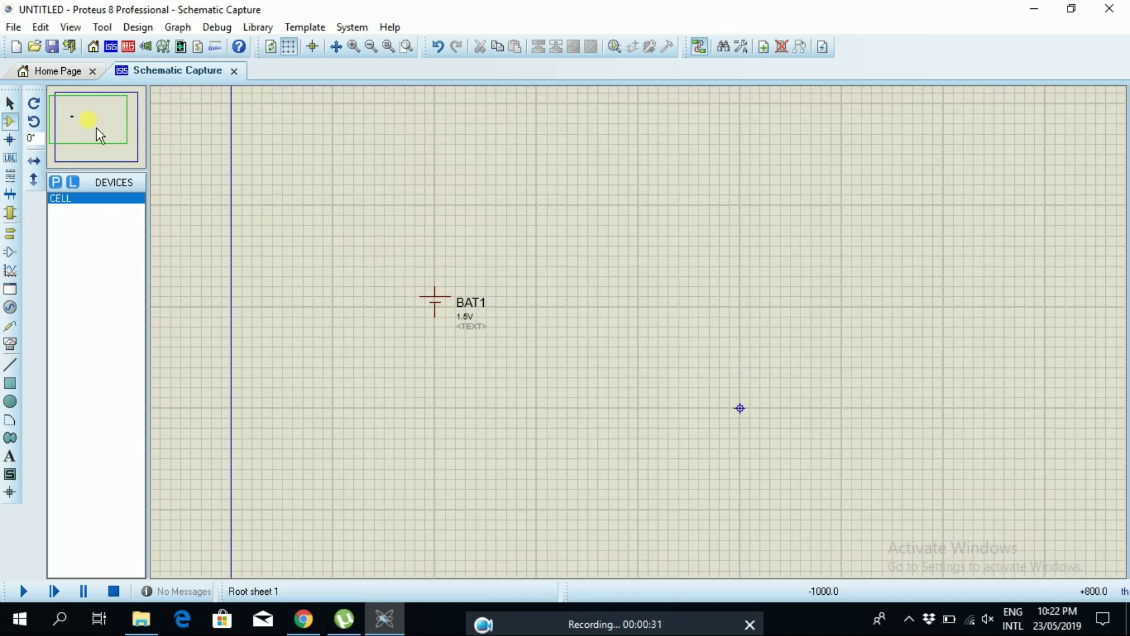
pyautogui.click(356, 46)
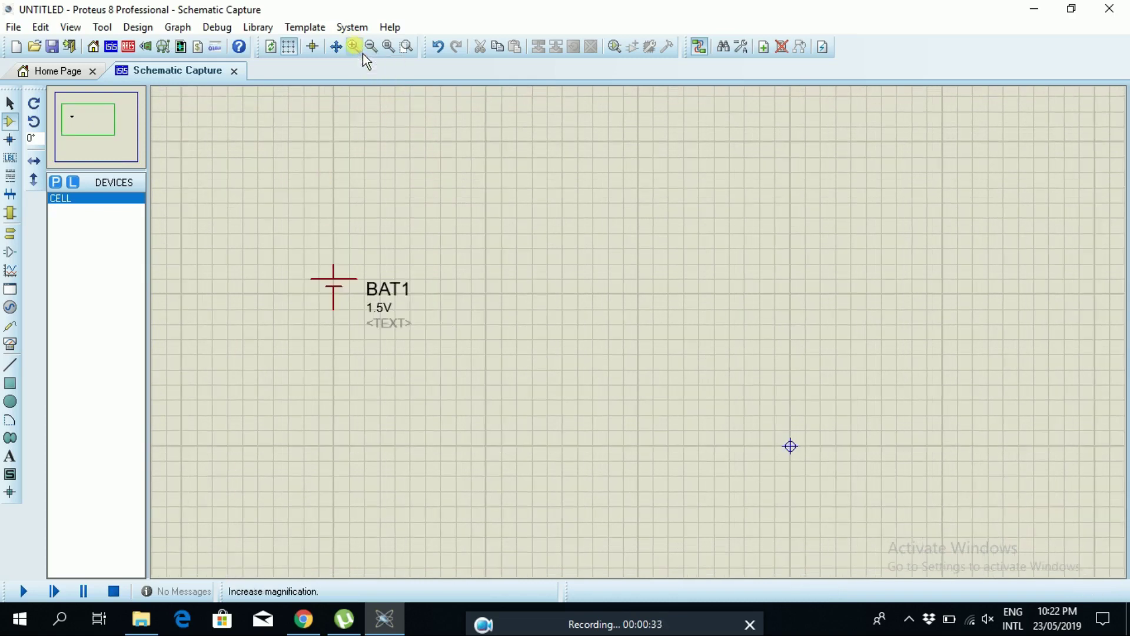
# Place two RES resistors, R1 and R2, and wire BAT1's top pin to R1
pyautogui.click(62, 188)
pyautogui.write('res')
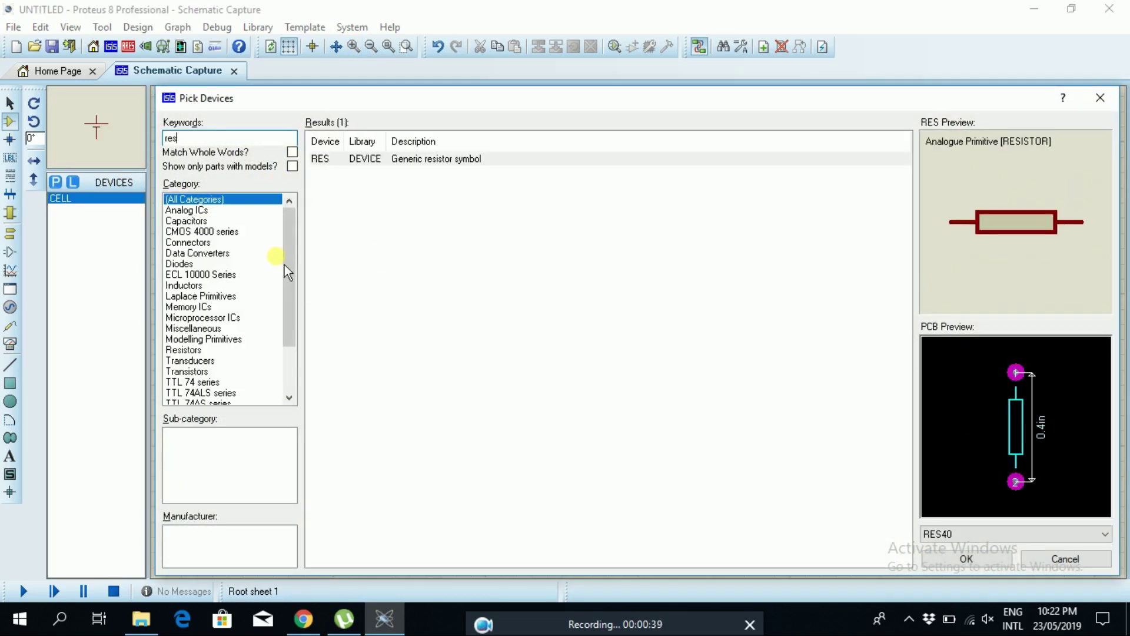
pyautogui.click(373, 166)
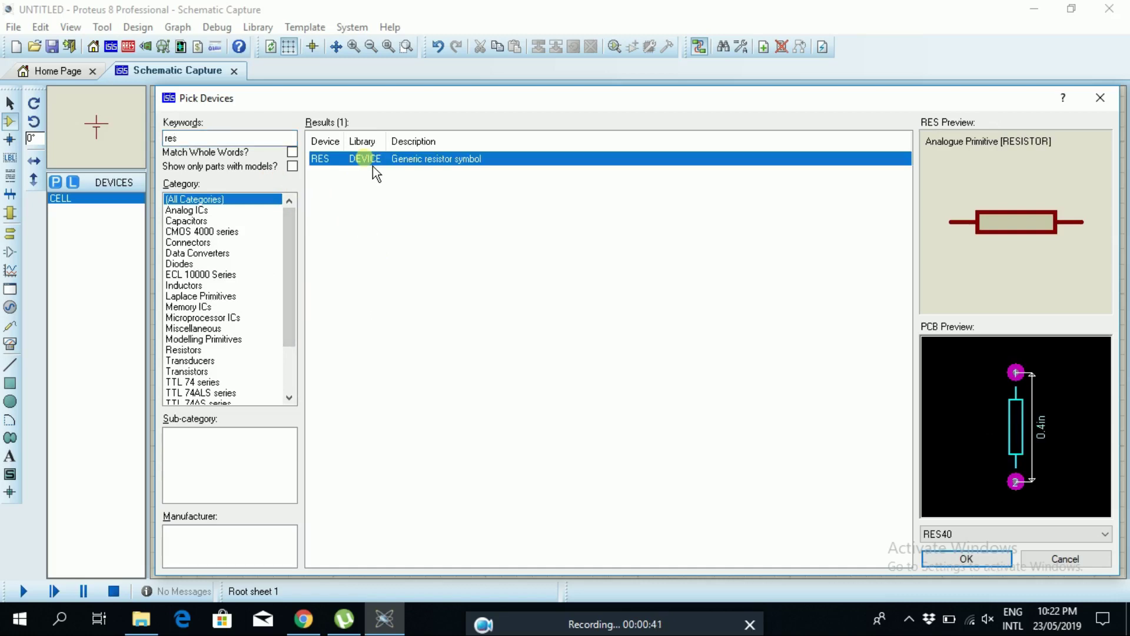
pyautogui.click(954, 555)
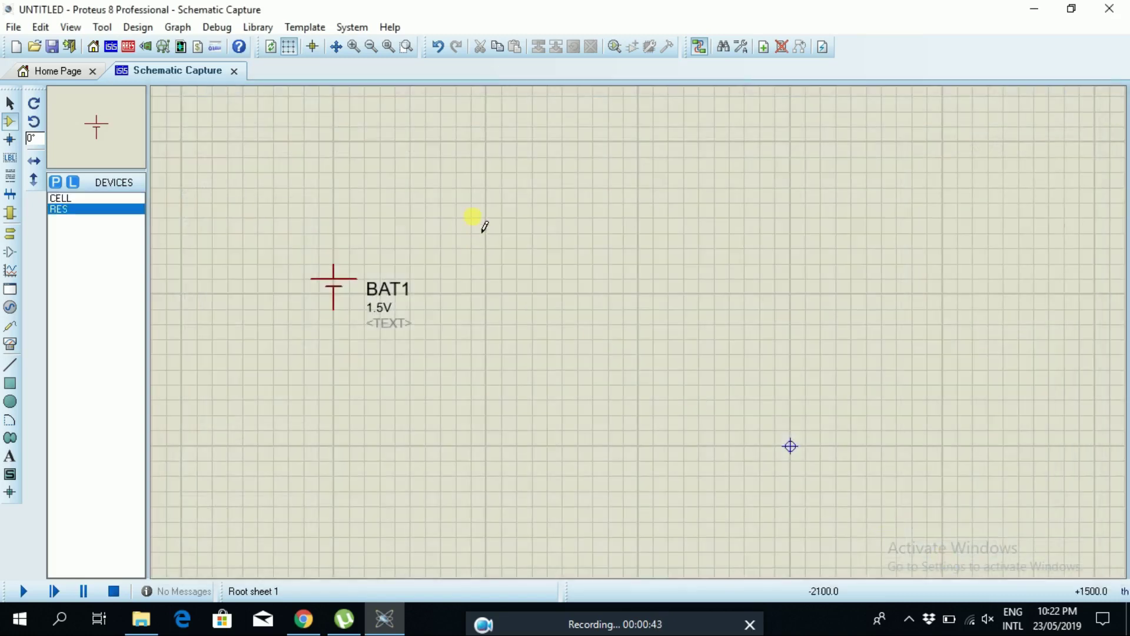
pyautogui.click(483, 227)
pyautogui.click(484, 230)
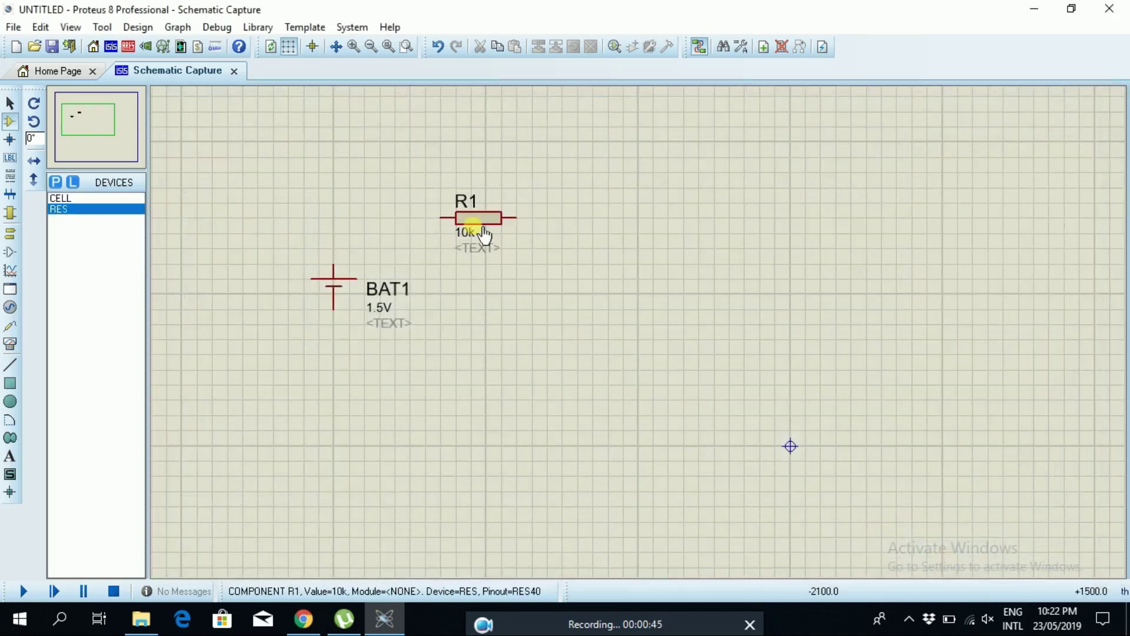
pyautogui.click(654, 228)
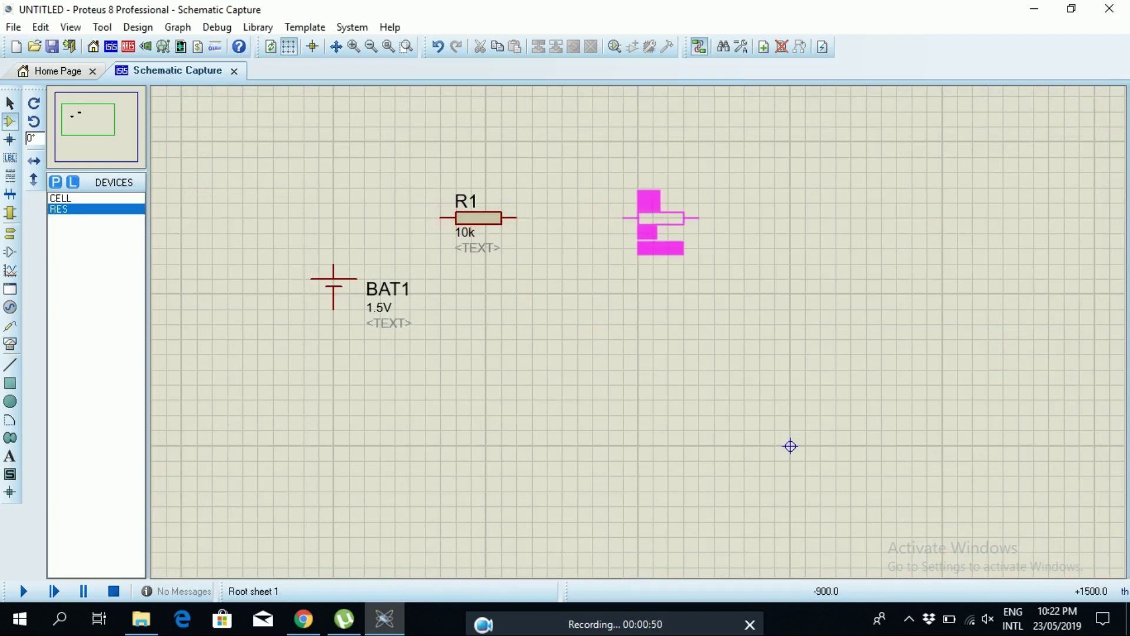
pyautogui.click(655, 226)
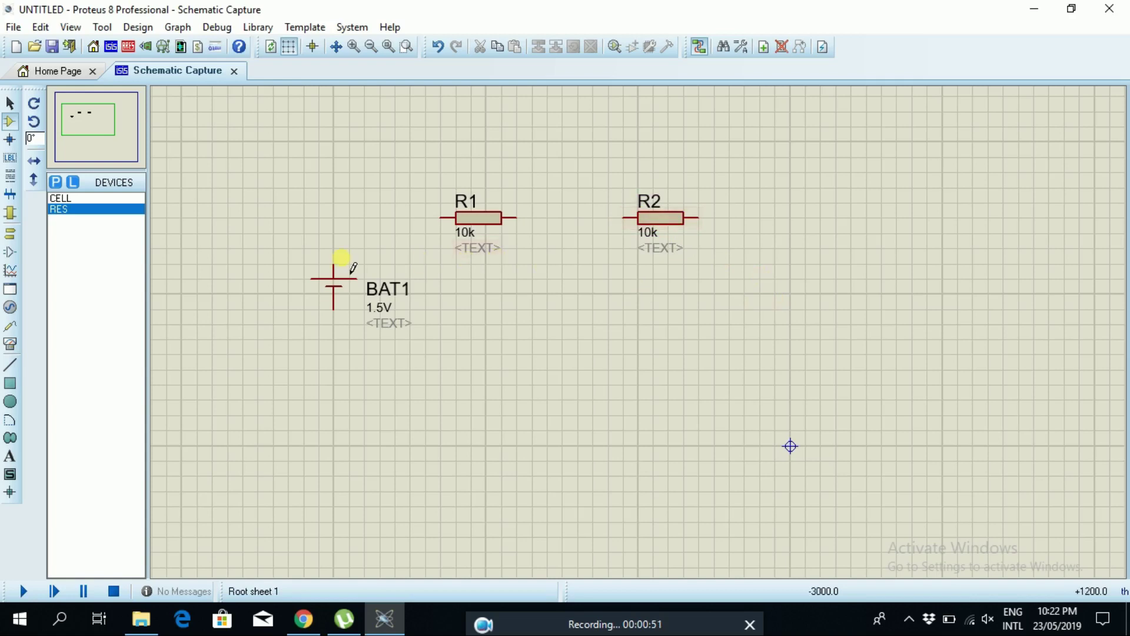
pyautogui.click(335, 264)
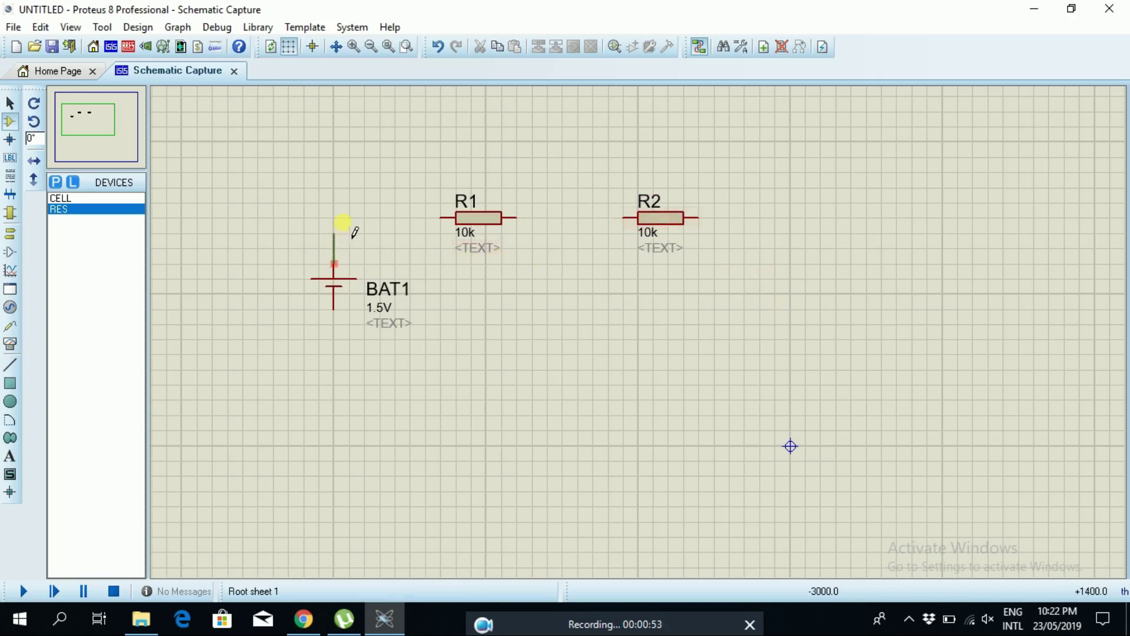
pyautogui.click(447, 229)
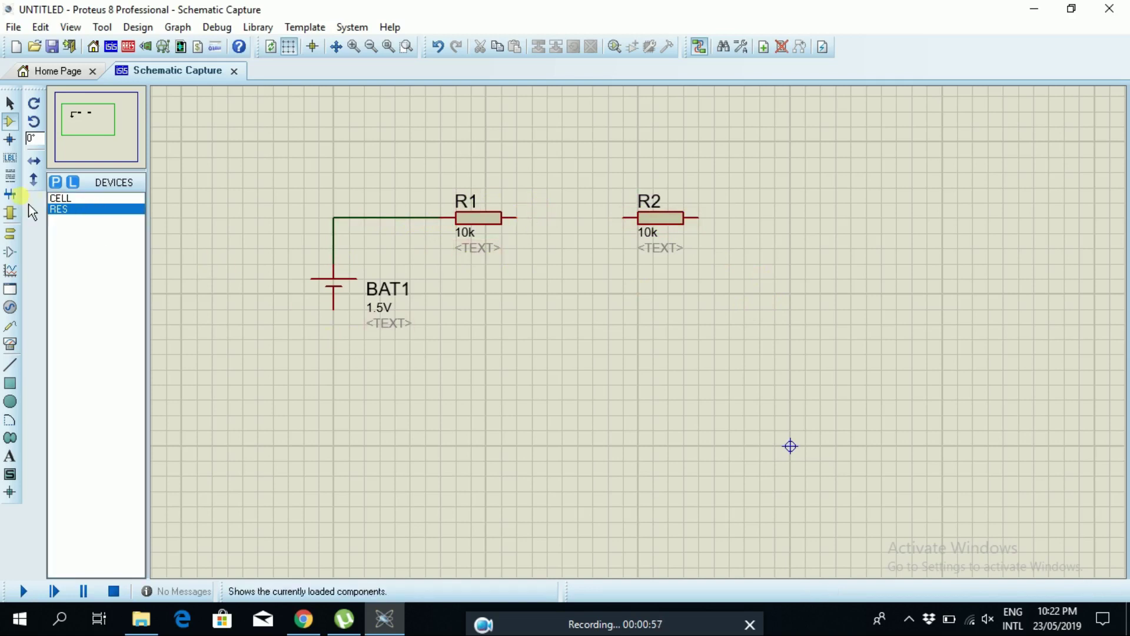
# Place a DC voltmeter below the resistors
pyautogui.click(11, 344)
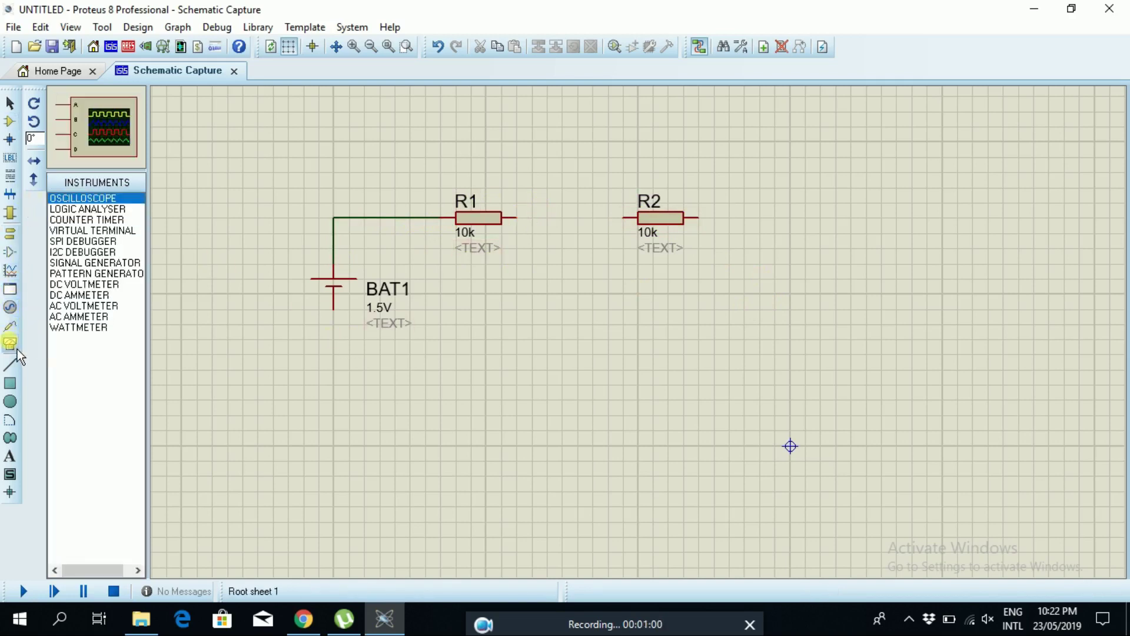
pyautogui.click(97, 286)
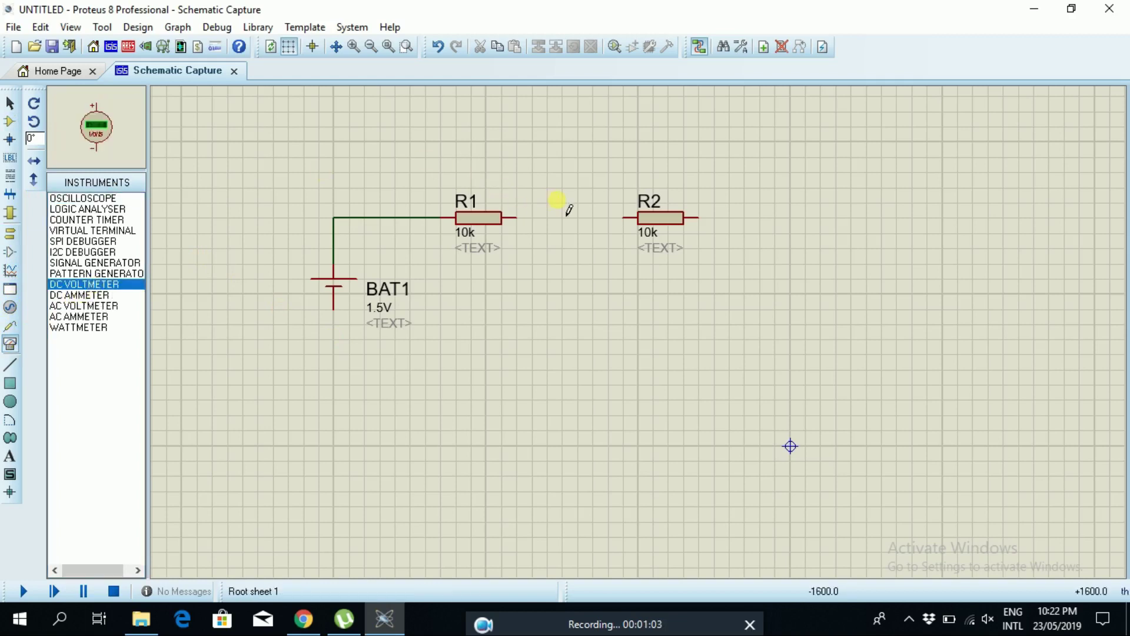
pyautogui.click(574, 227)
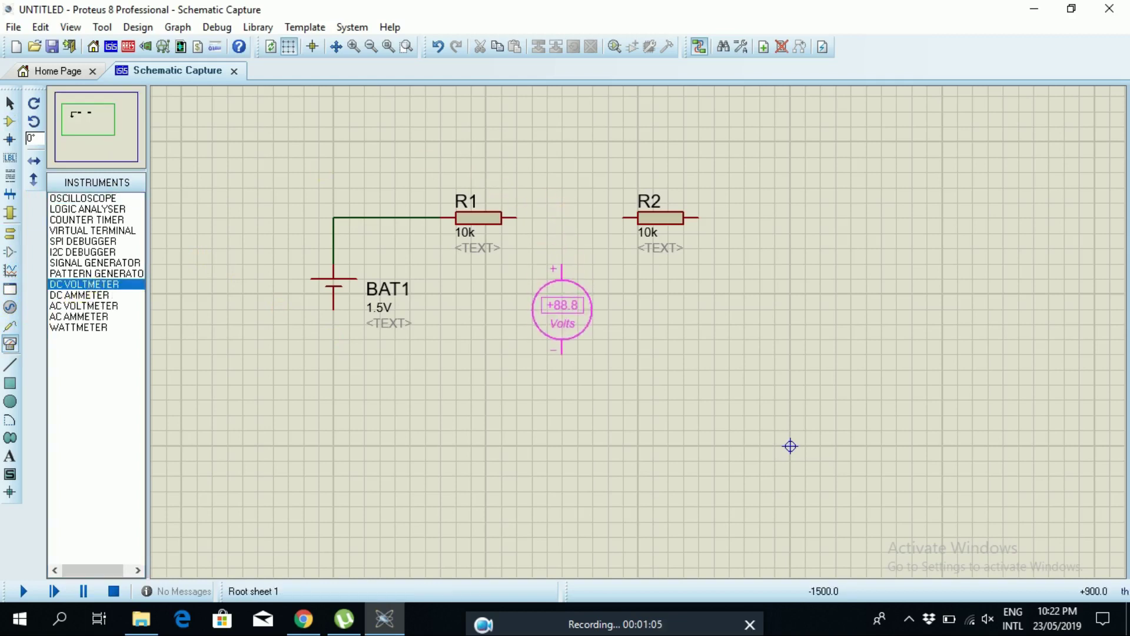
pyautogui.click(539, 354)
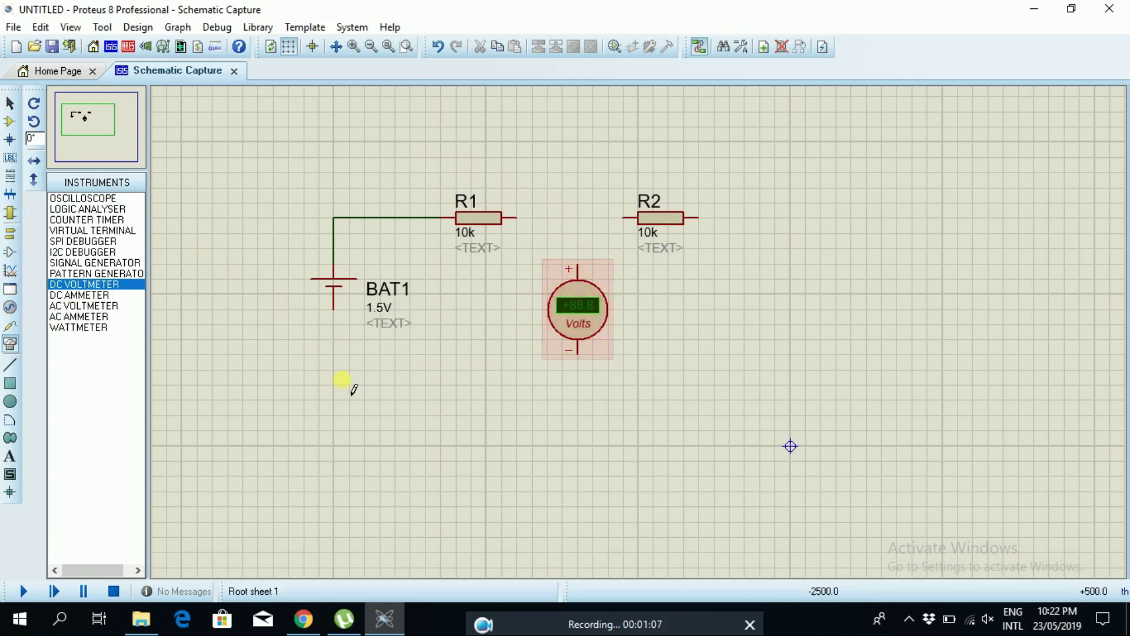
# Place a DC ammeter right of R2 and begin a wire from R1's right pin
pyautogui.click(80, 295)
pyautogui.click(831, 223)
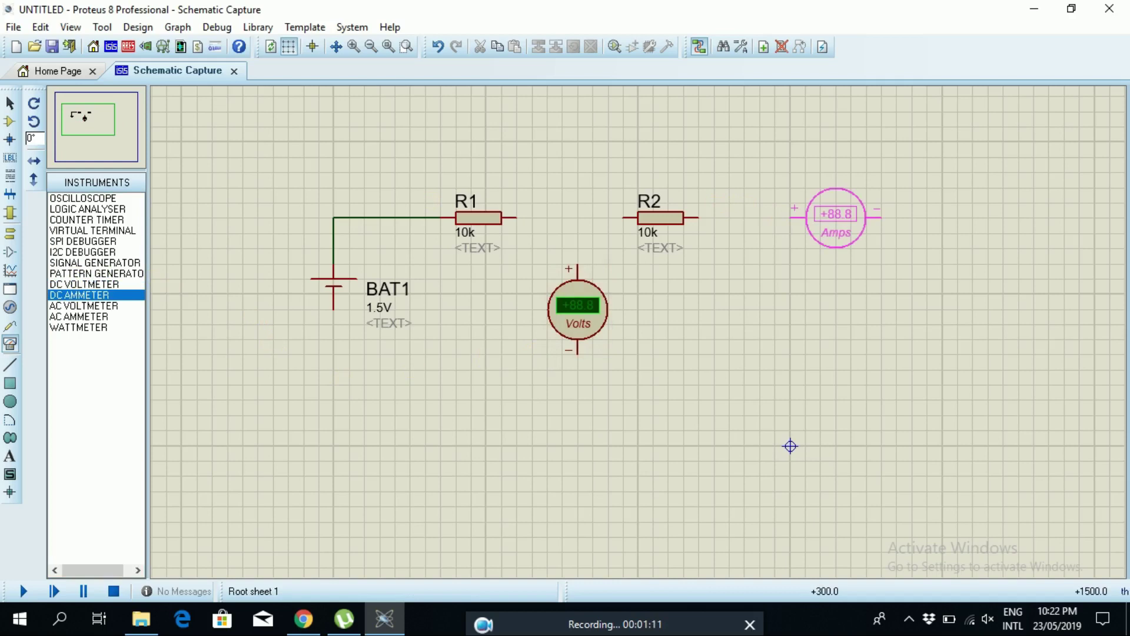
pyautogui.click(836, 221)
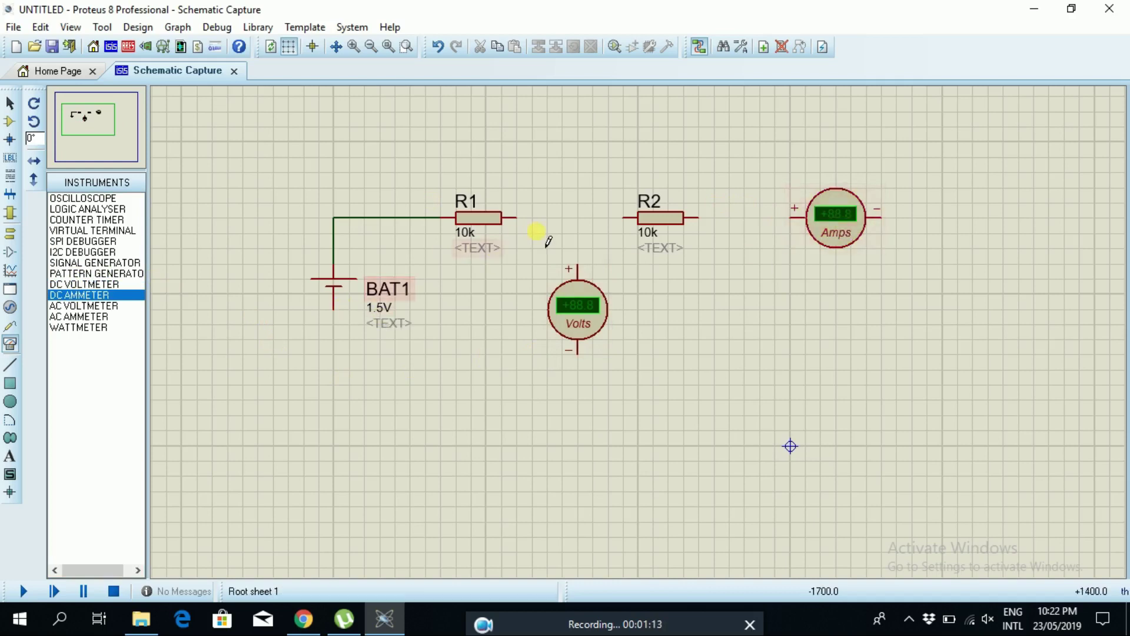
pyautogui.click(529, 224)
# Close the loop: R1 to R2, R2 to ammeter +, ammeter − to BAT1
pyautogui.click(623, 218)
pyautogui.click(697, 215)
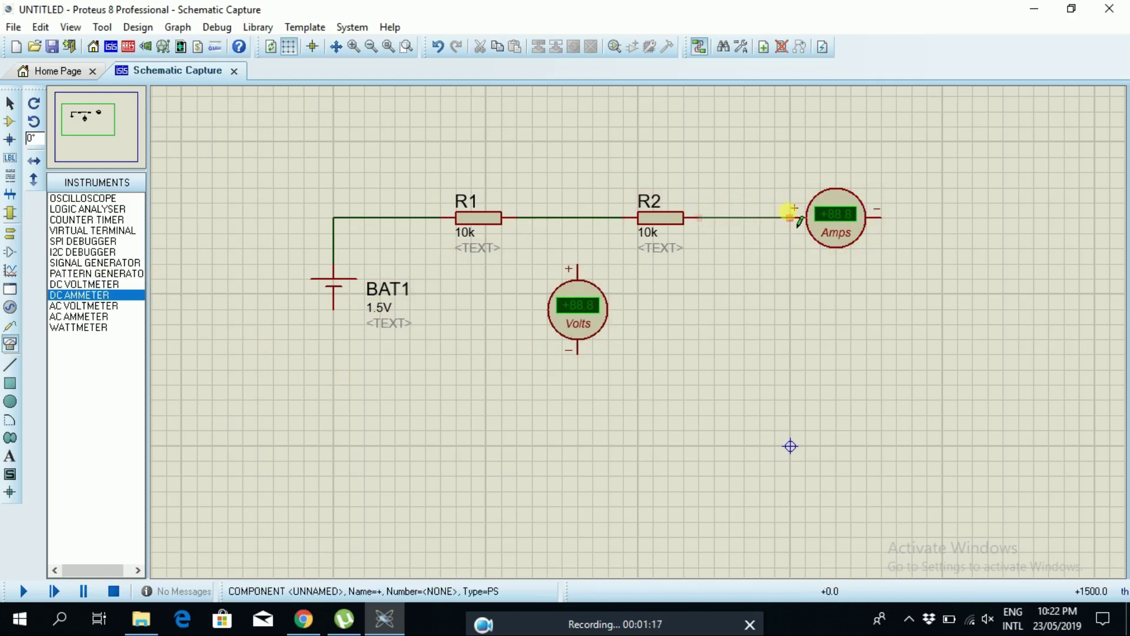
pyautogui.click(793, 215)
pyautogui.click(880, 217)
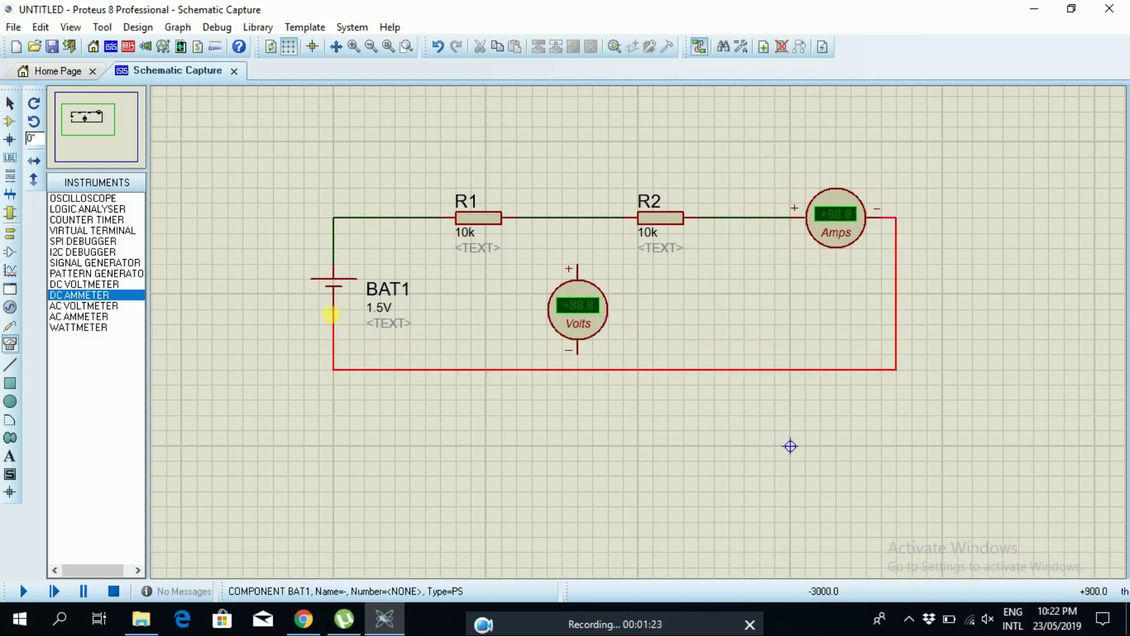
pyautogui.click(331, 314)
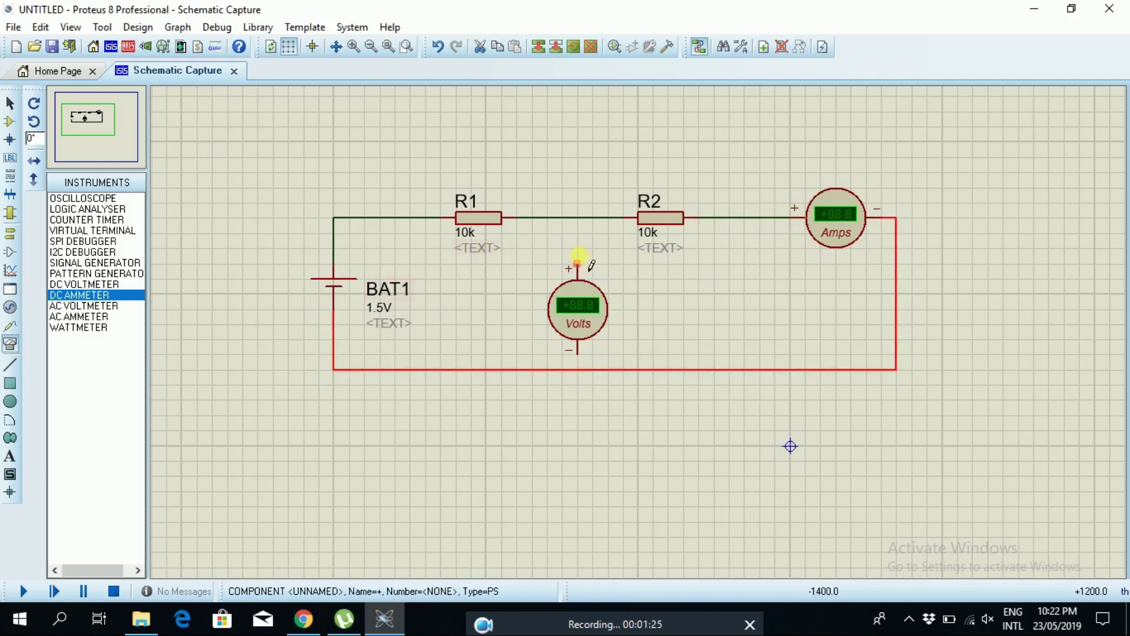
# Connect the voltmeter's + pin to the R1–R2 wire and − pin to the bottom wire
pyautogui.click(577, 247)
pyautogui.click(578, 218)
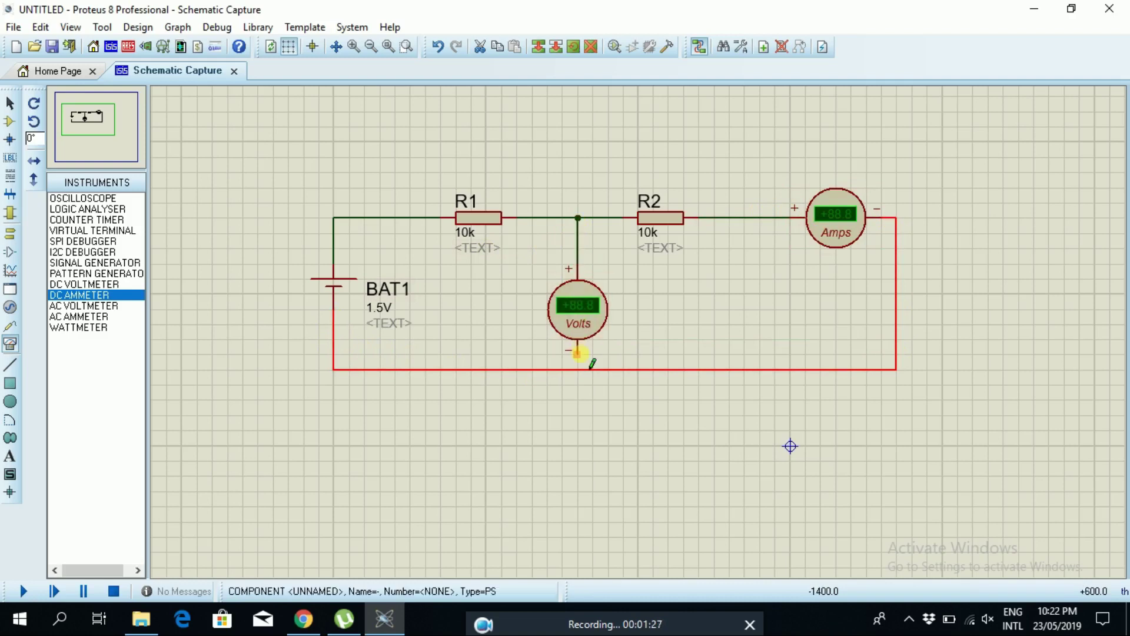
pyautogui.click(578, 353)
pyautogui.click(577, 370)
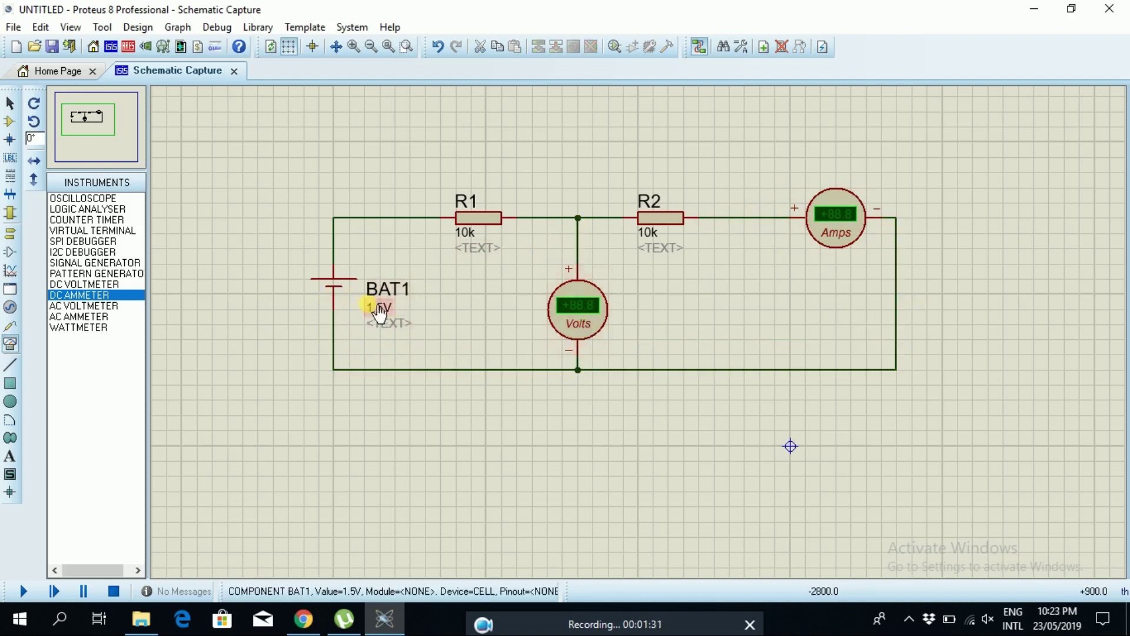
# Set battery BAT1's voltage to 10V
pyautogui.rightClick(385, 313)
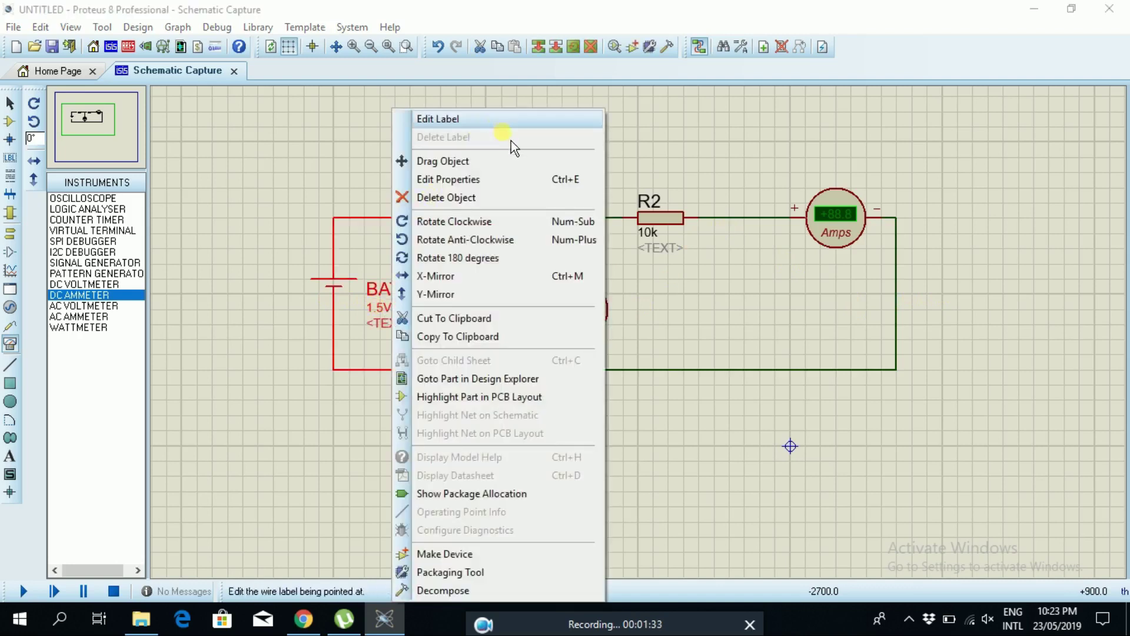
pyautogui.click(472, 179)
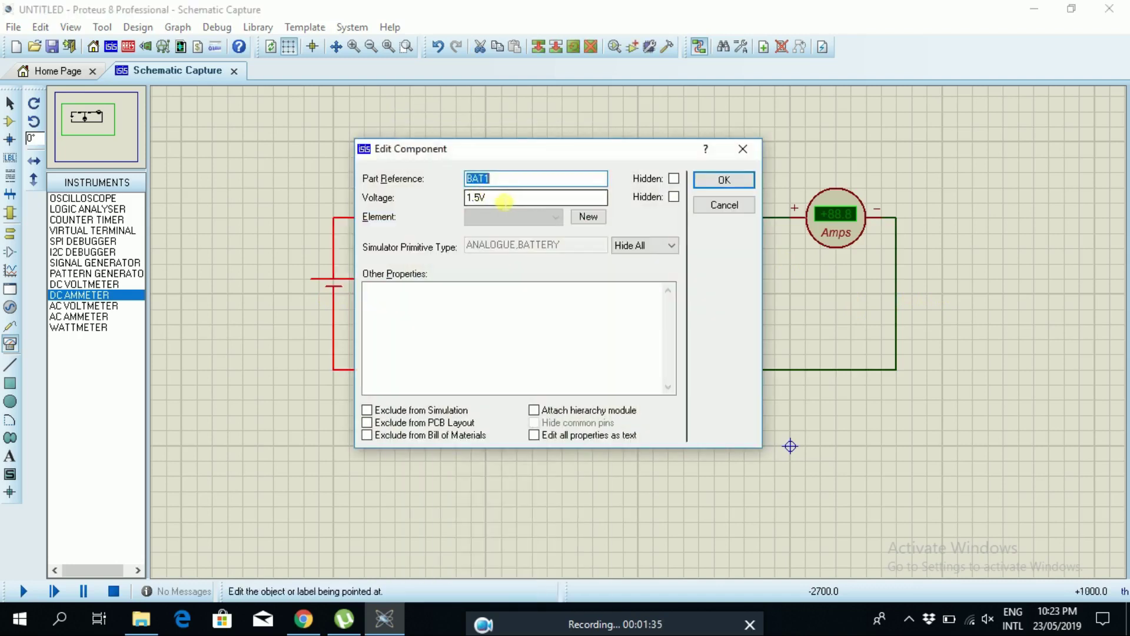
pyautogui.click(479, 198)
pyautogui.write('0')
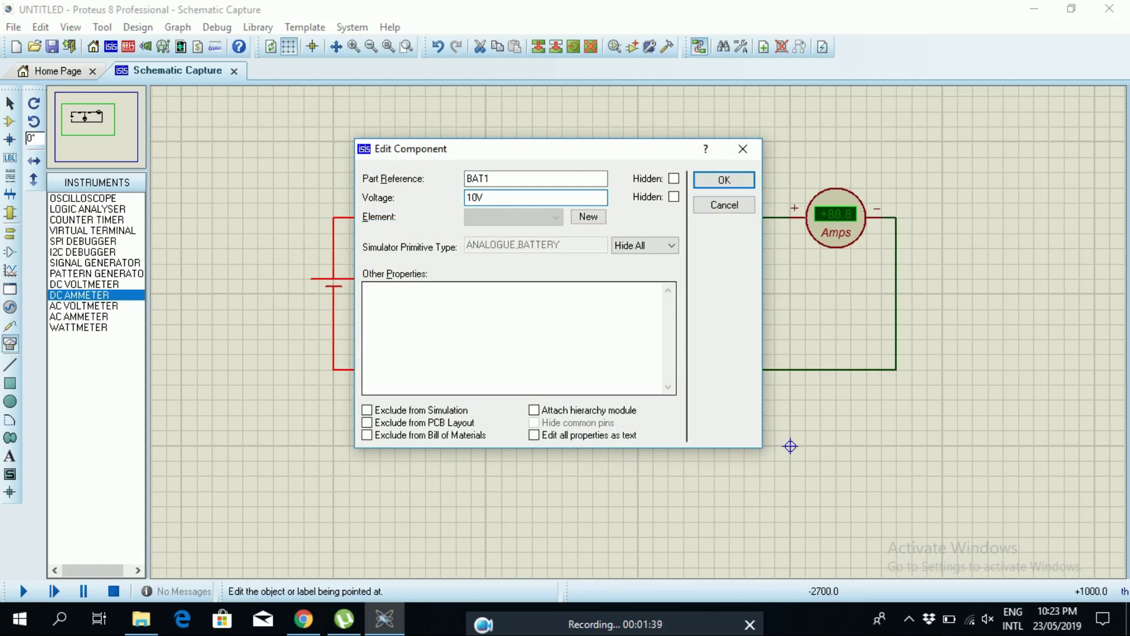
pyautogui.click(725, 181)
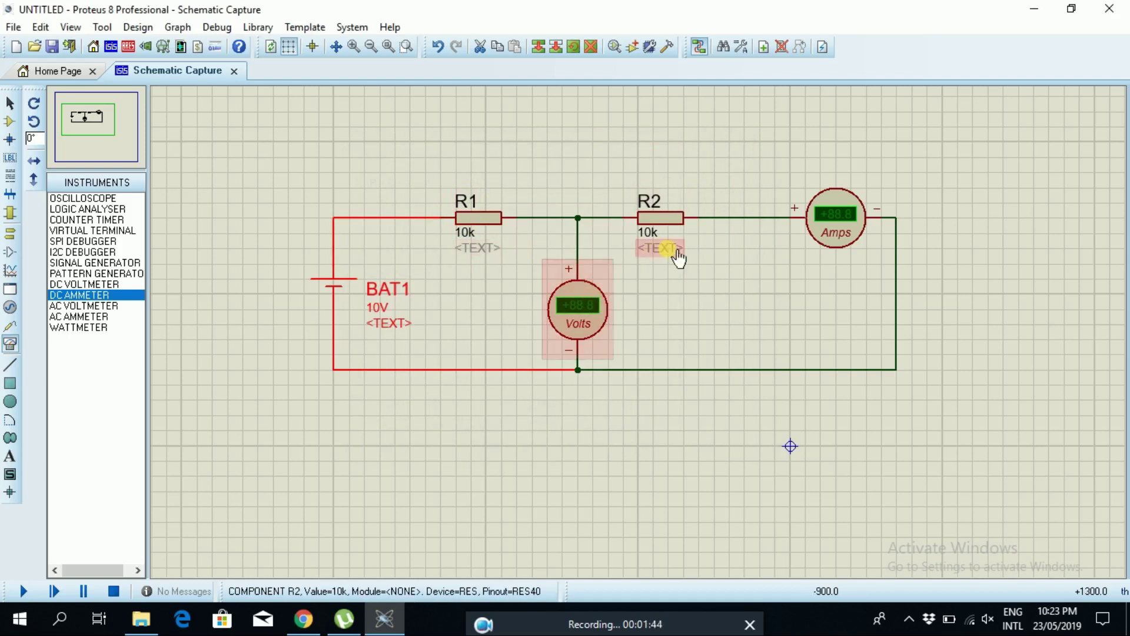
# Change resistor R2's resistance to 5k
pyautogui.rightClick(657, 241)
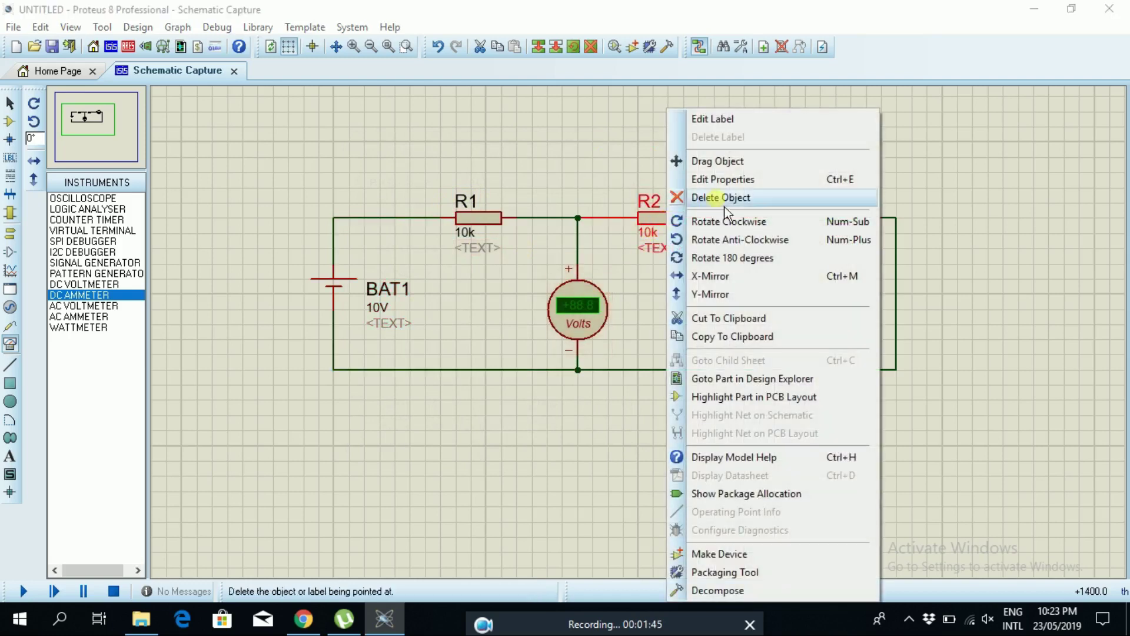
pyautogui.click(741, 180)
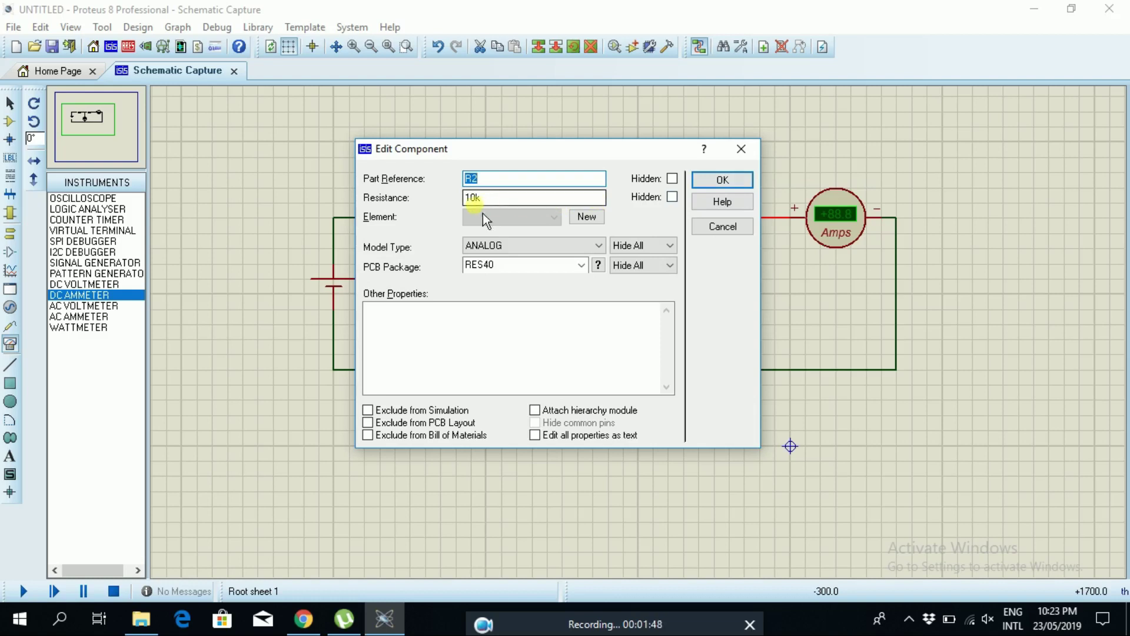
pyautogui.click(482, 202)
pyautogui.write('5k')
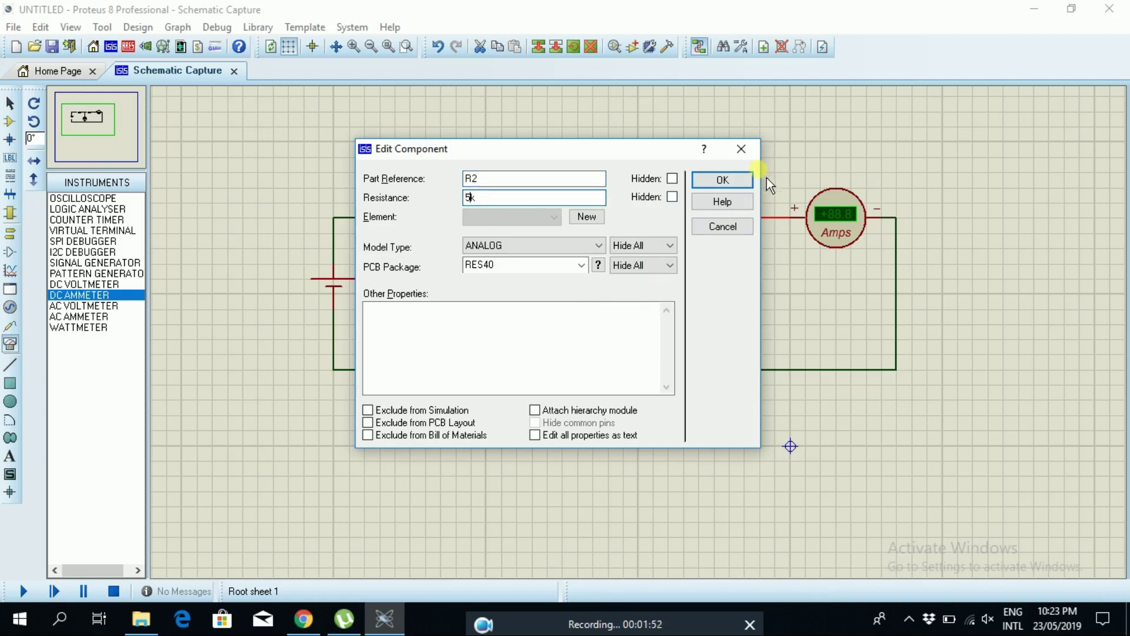
pyautogui.click(722, 180)
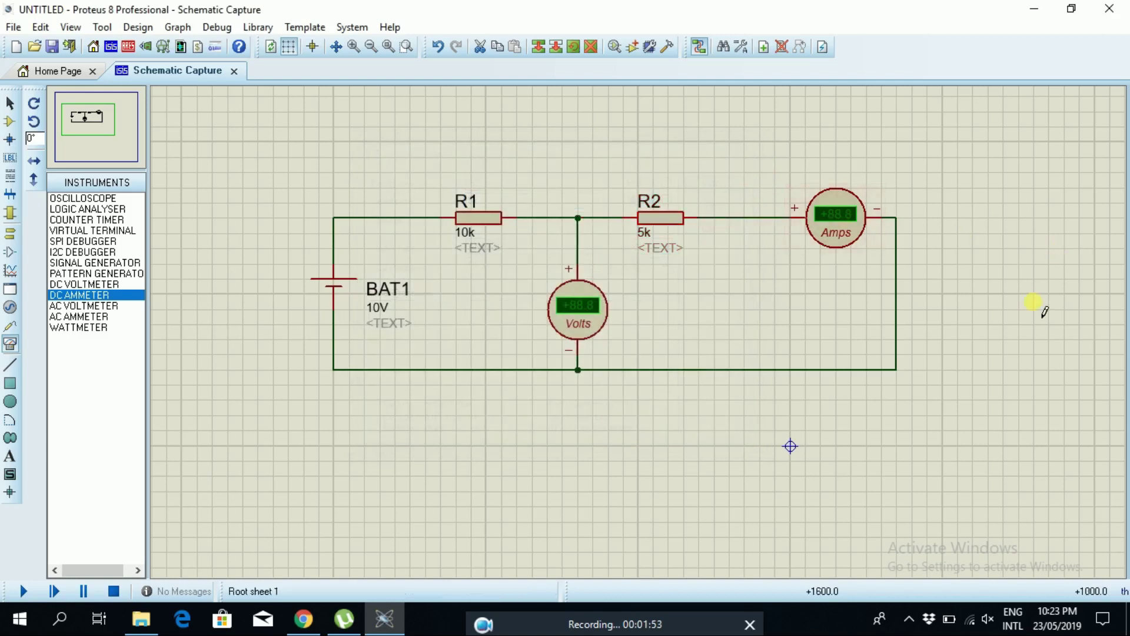
# Set the DC ammeter's display range to Microamps
pyautogui.rightClick(838, 214)
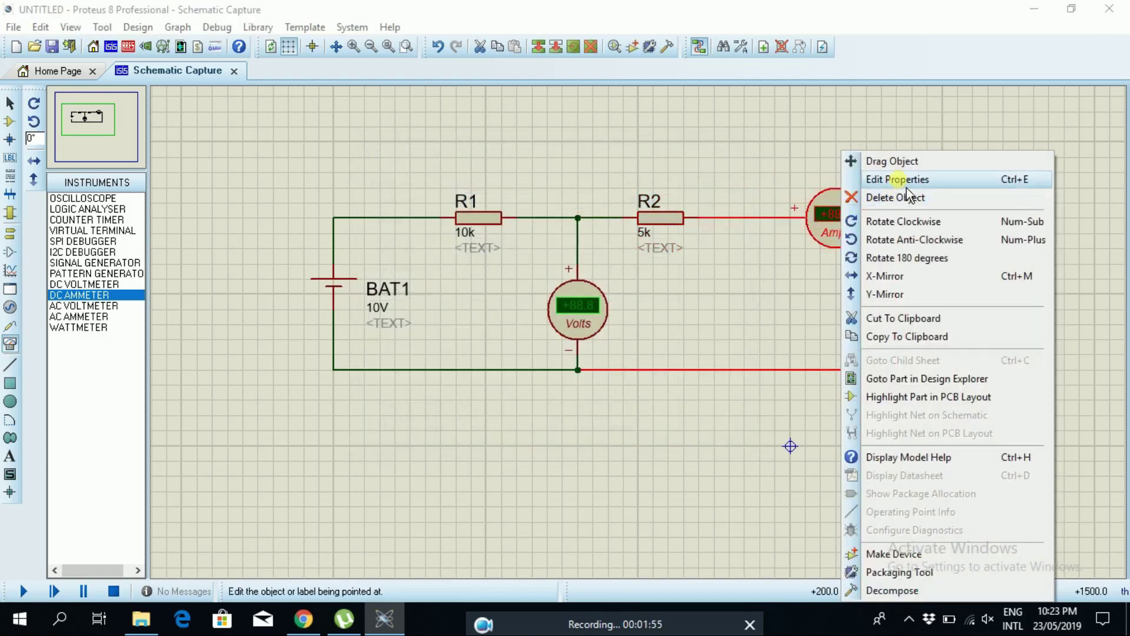
pyautogui.click(896, 179)
pyautogui.click(564, 248)
pyautogui.click(516, 298)
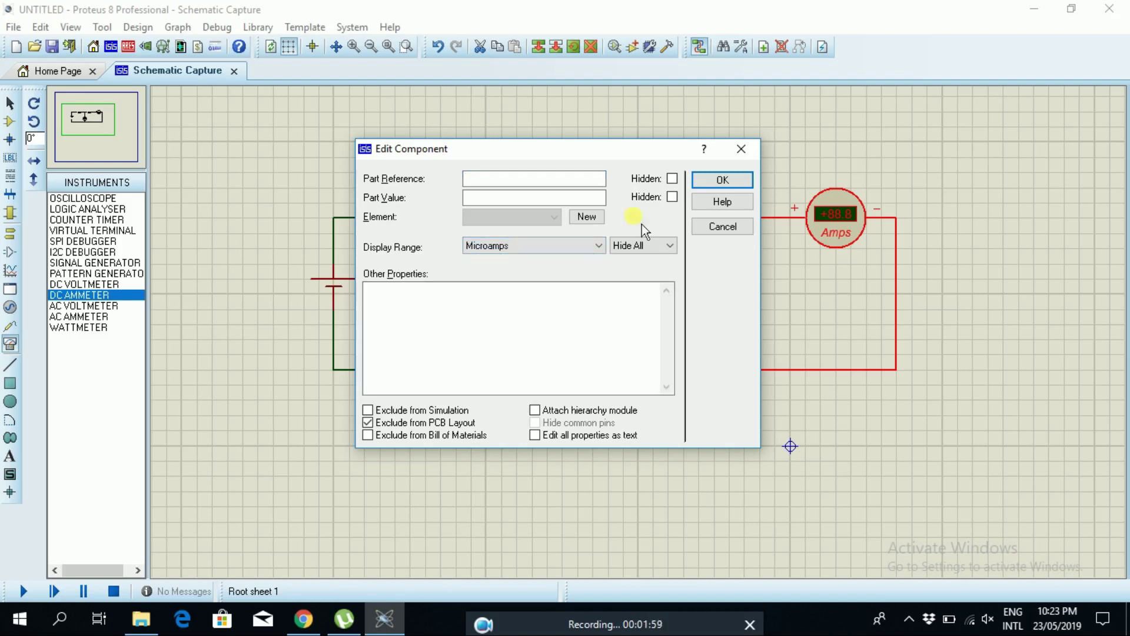
pyautogui.click(722, 180)
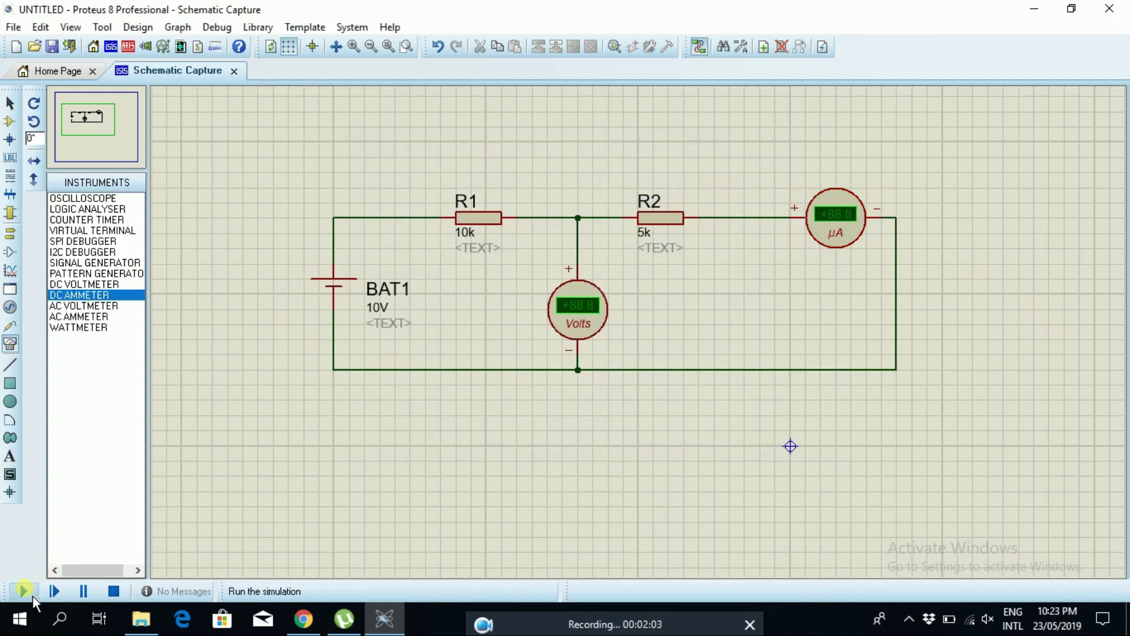
# Run the simulation and zoom in to read +3.33 V and +667 µA
pyautogui.click(26, 593)
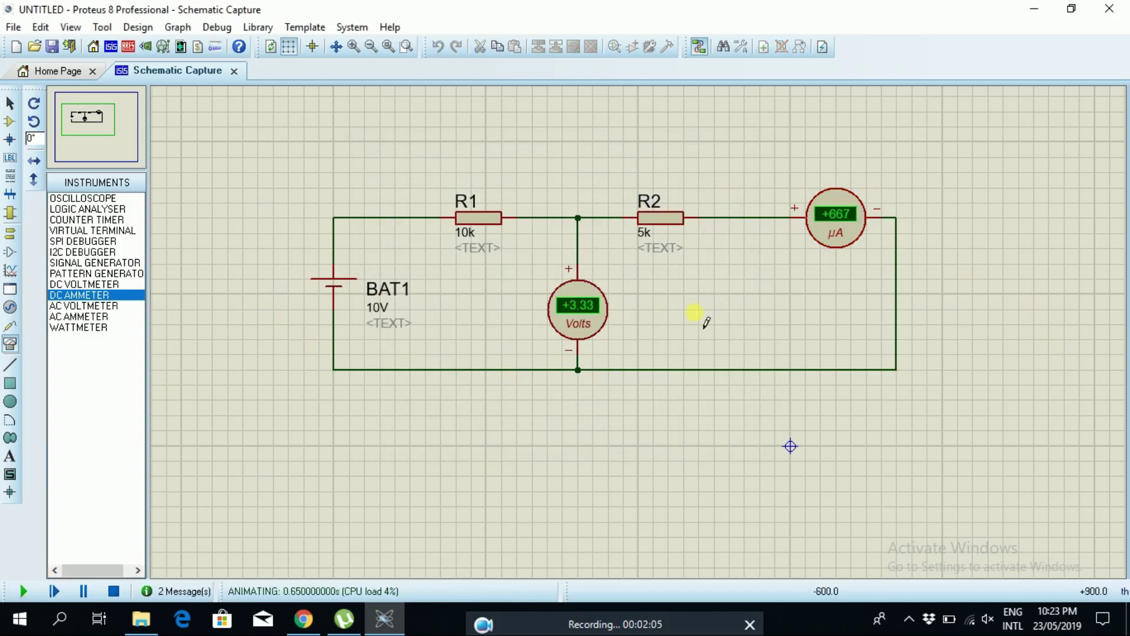
pyautogui.click(354, 47)
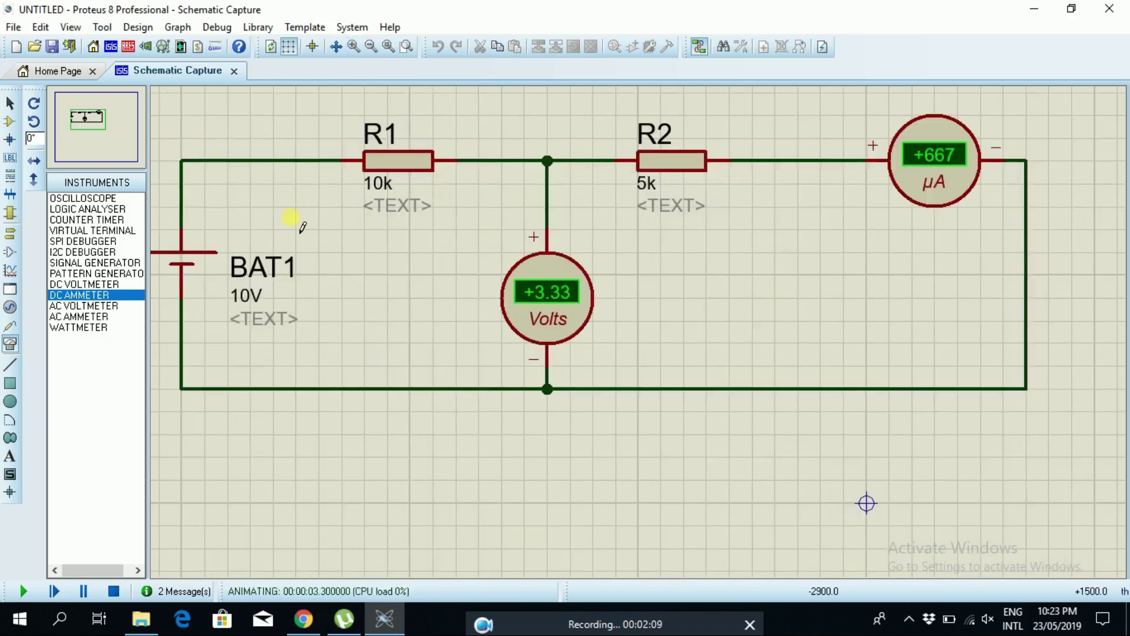